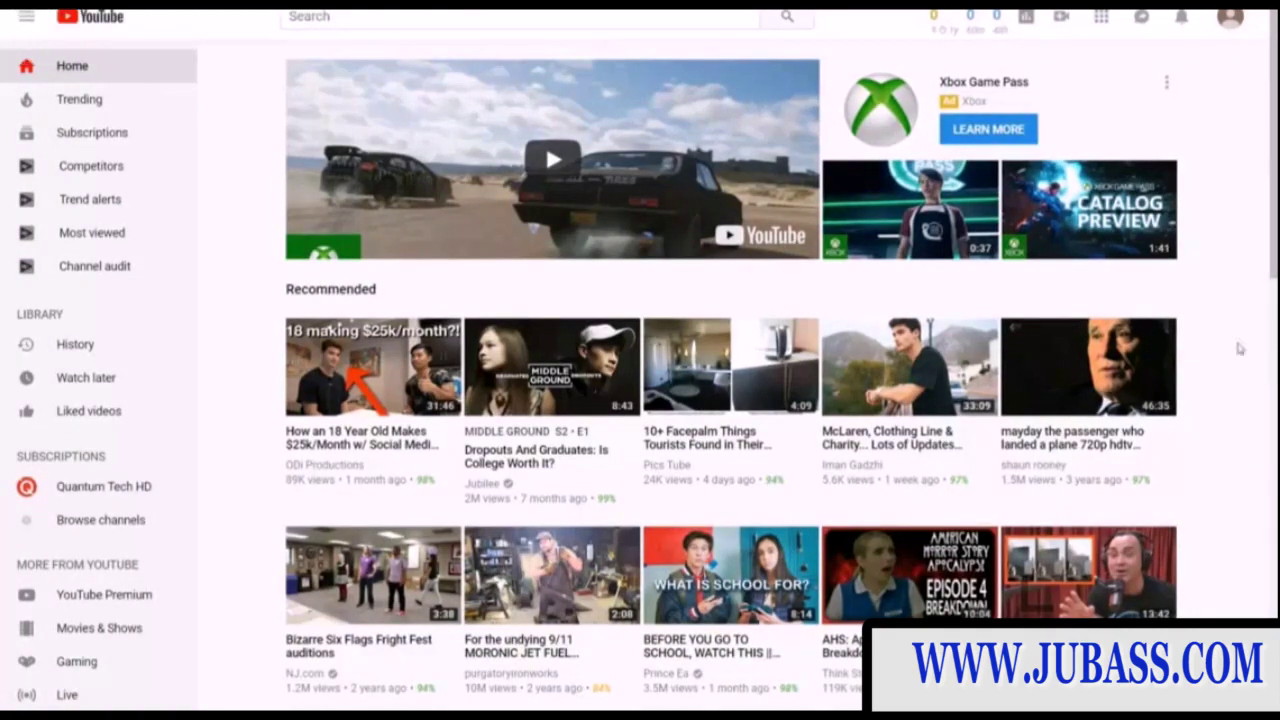
# Start a new video upload from the Create menu.
pyautogui.click(1065, 19)
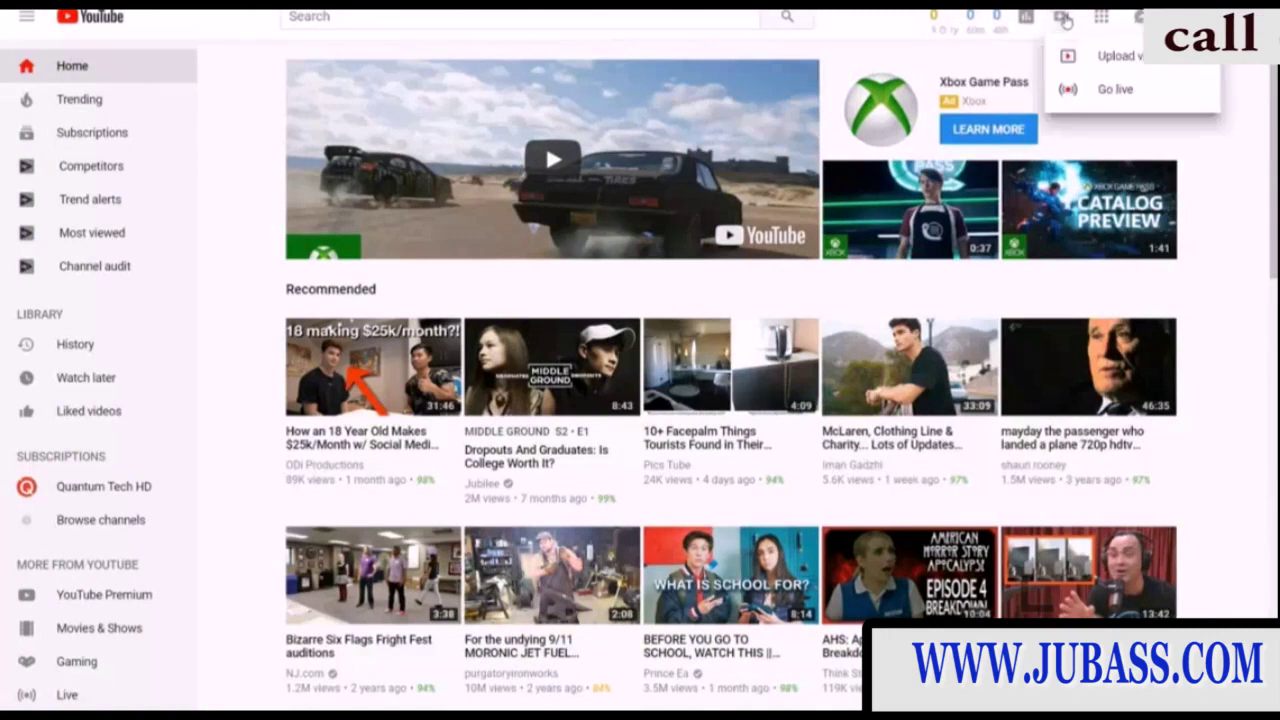
pyautogui.click(1129, 70)
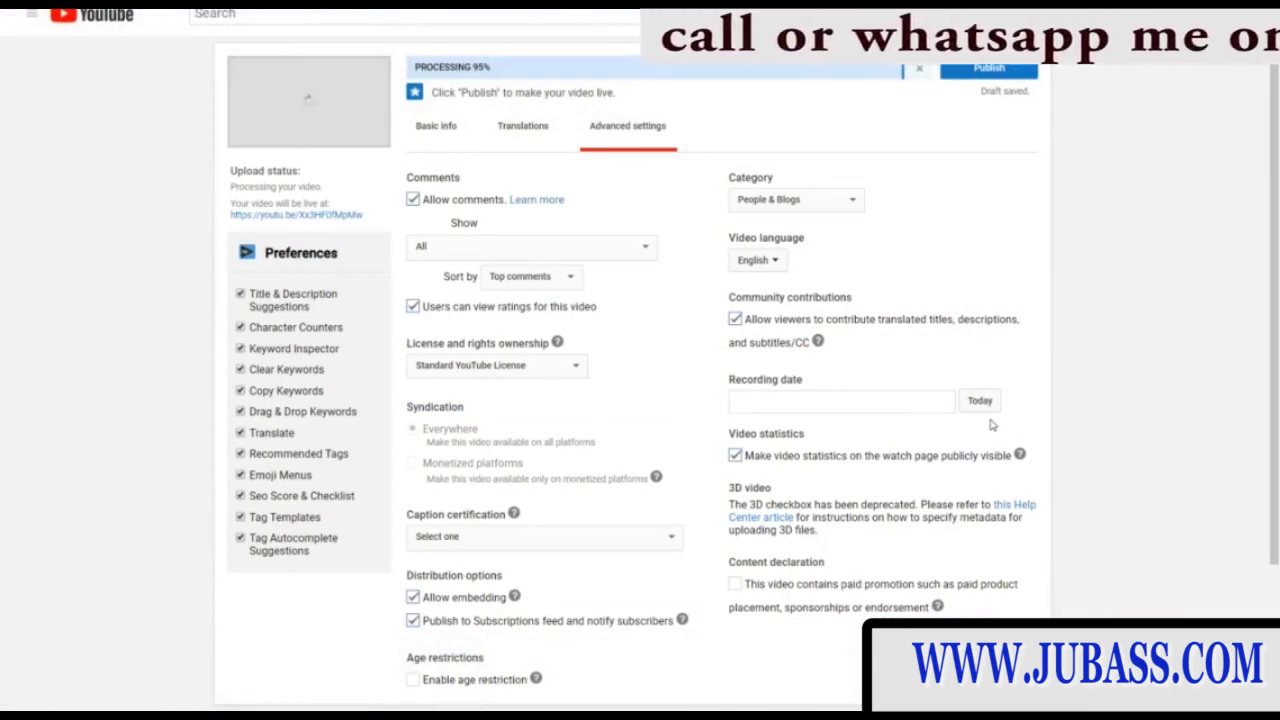
pyautogui.click(495, 365)
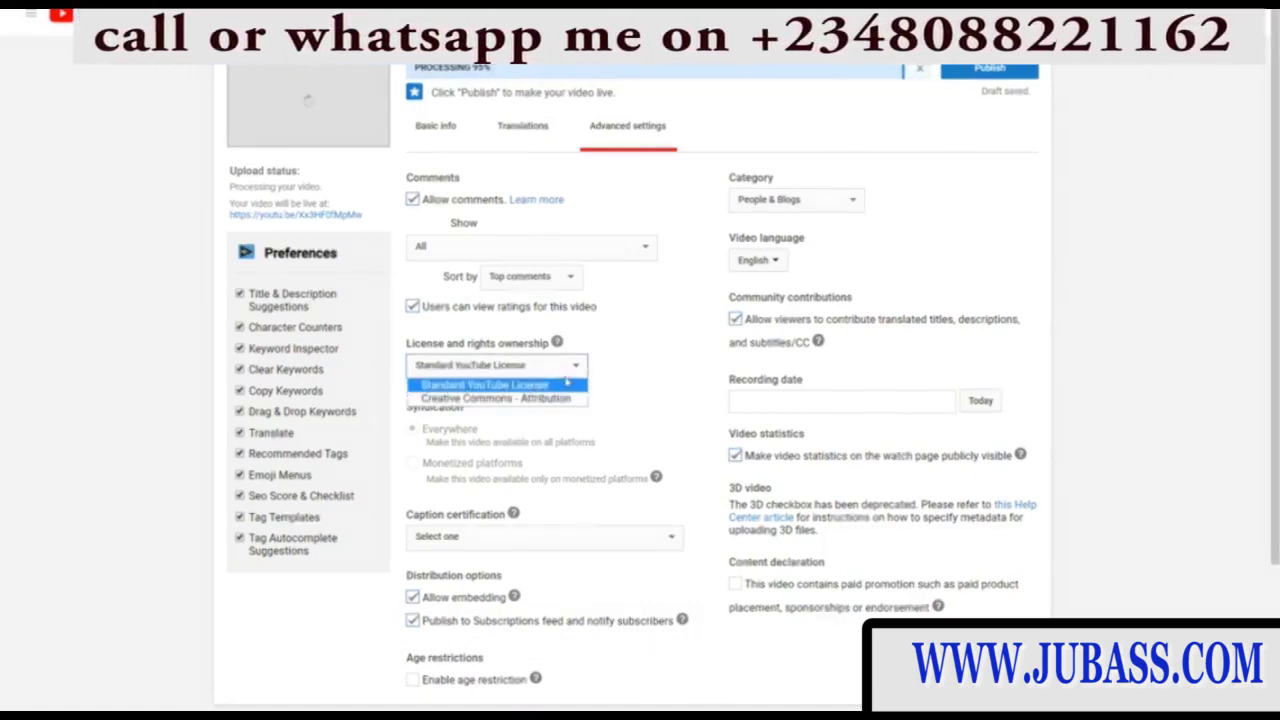
pyautogui.click(618, 376)
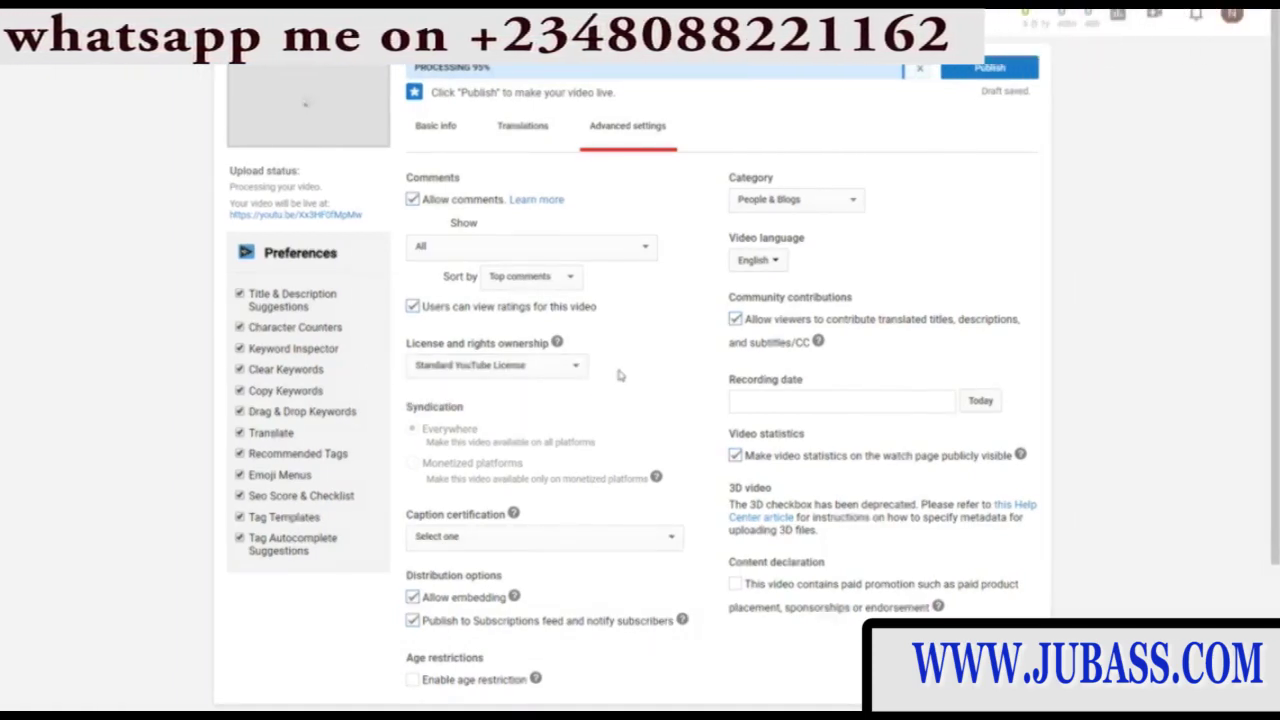
pyautogui.scroll(-4, 617, 372)
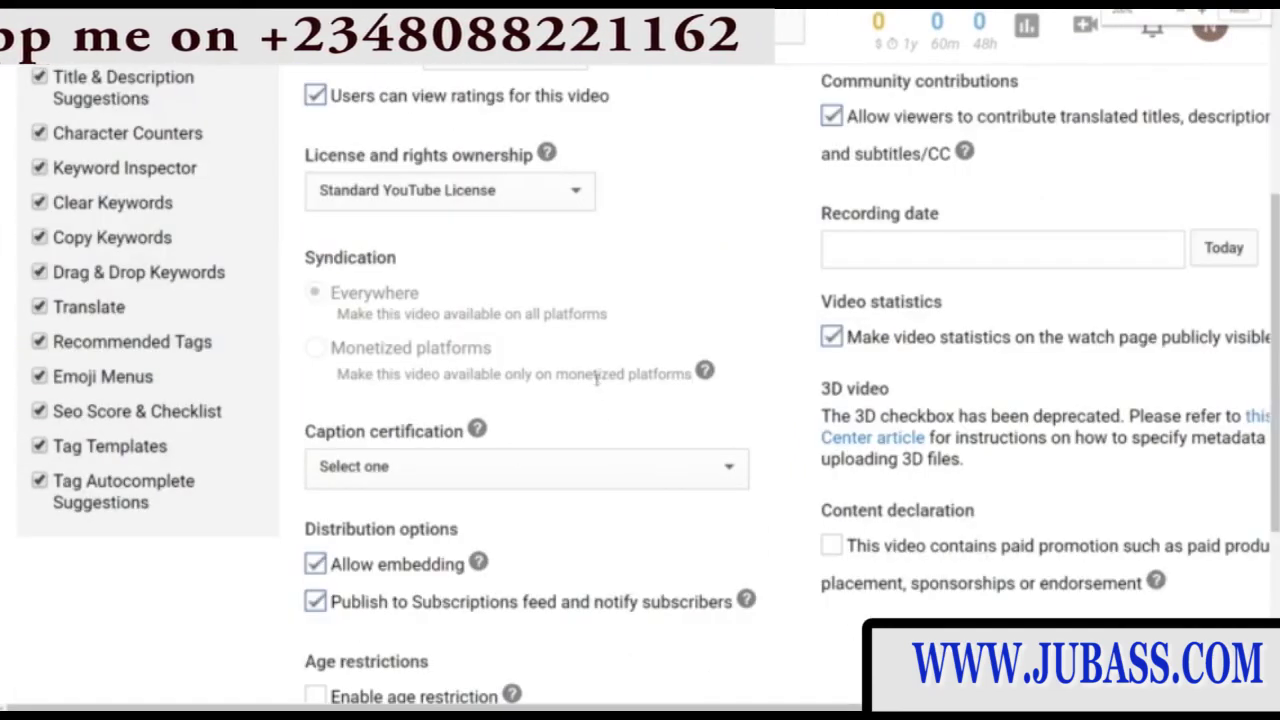
pyautogui.click(420, 192)
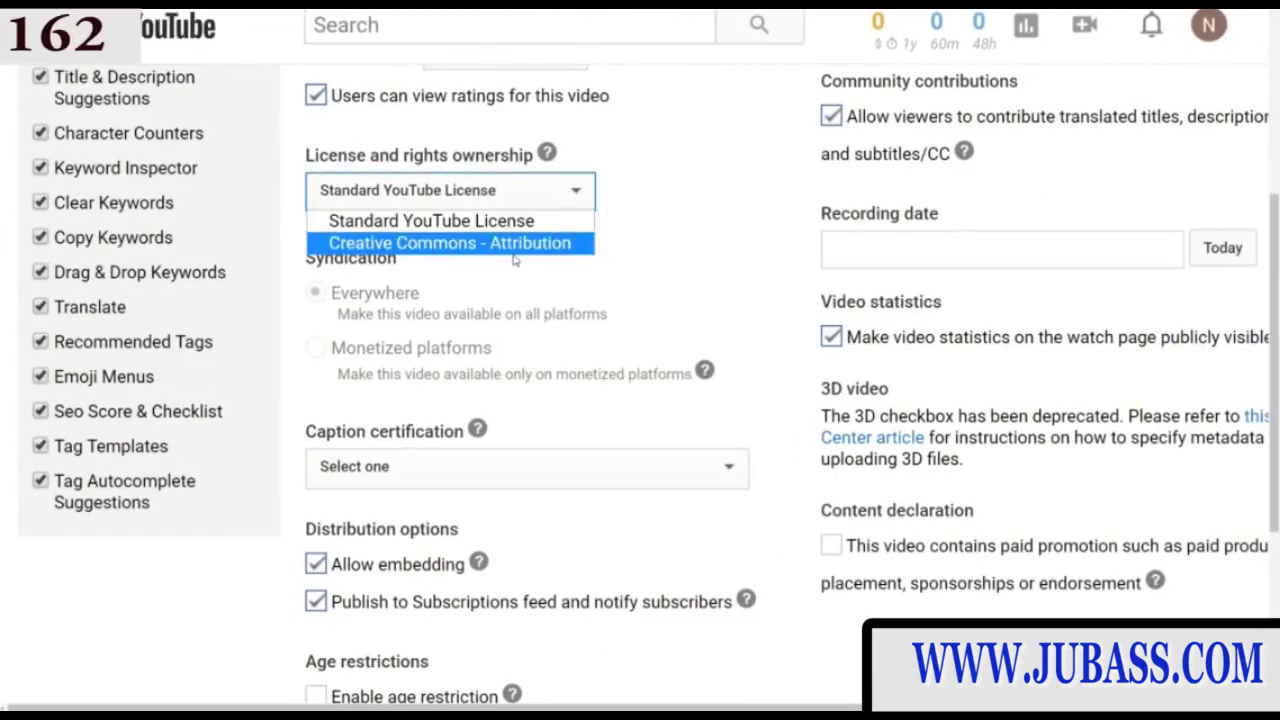
pyautogui.click(649, 242)
pyautogui.click(540, 196)
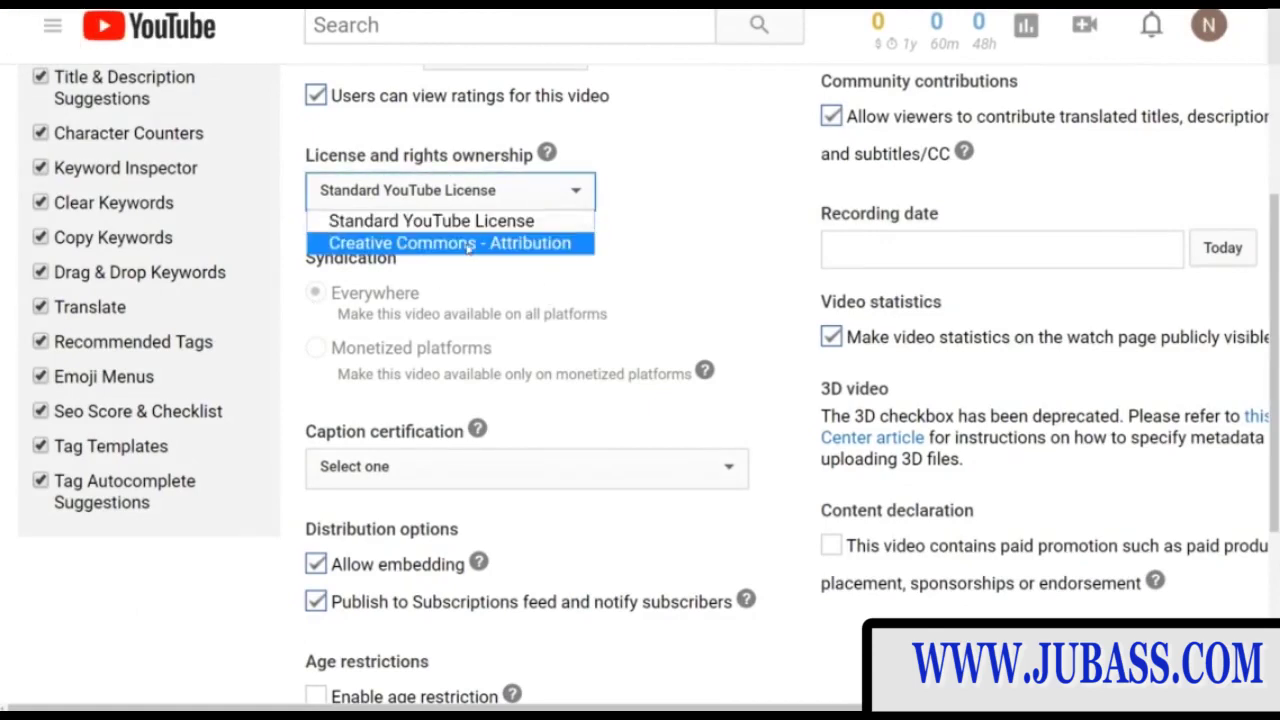
pyautogui.scroll(4, 660, 391)
pyautogui.scroll(-3, 660, 391)
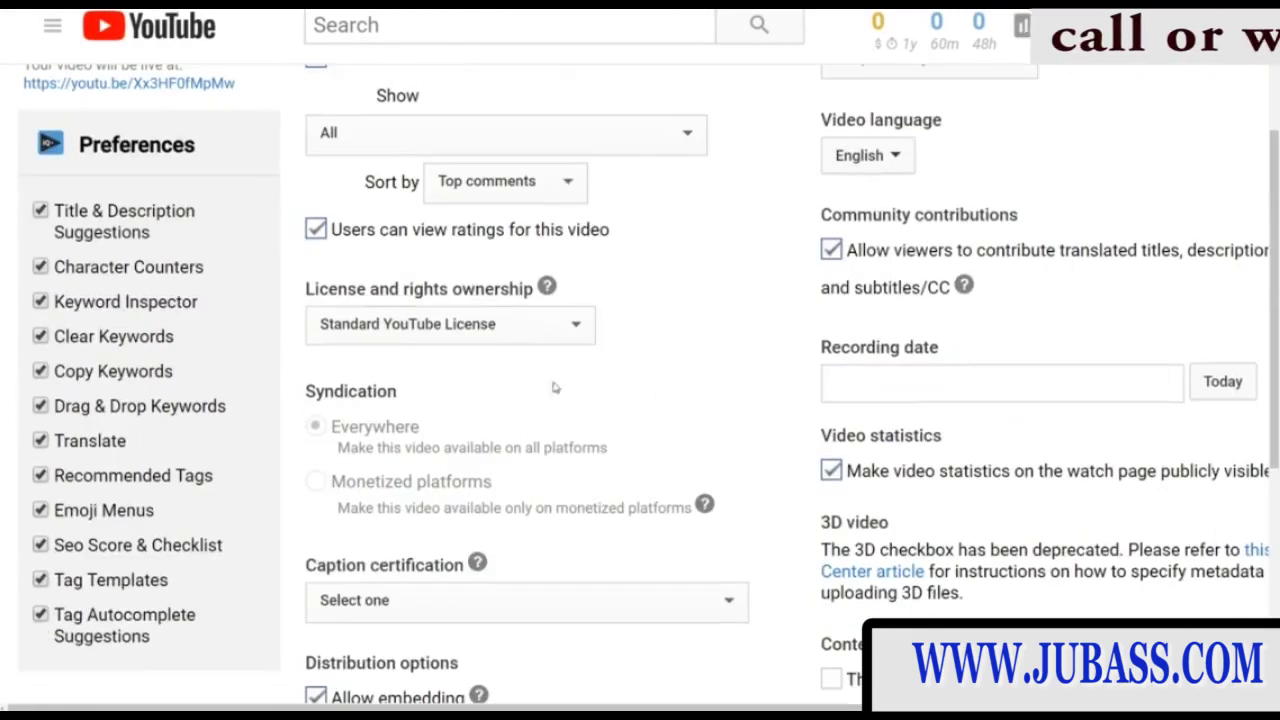
pyautogui.click(512, 323)
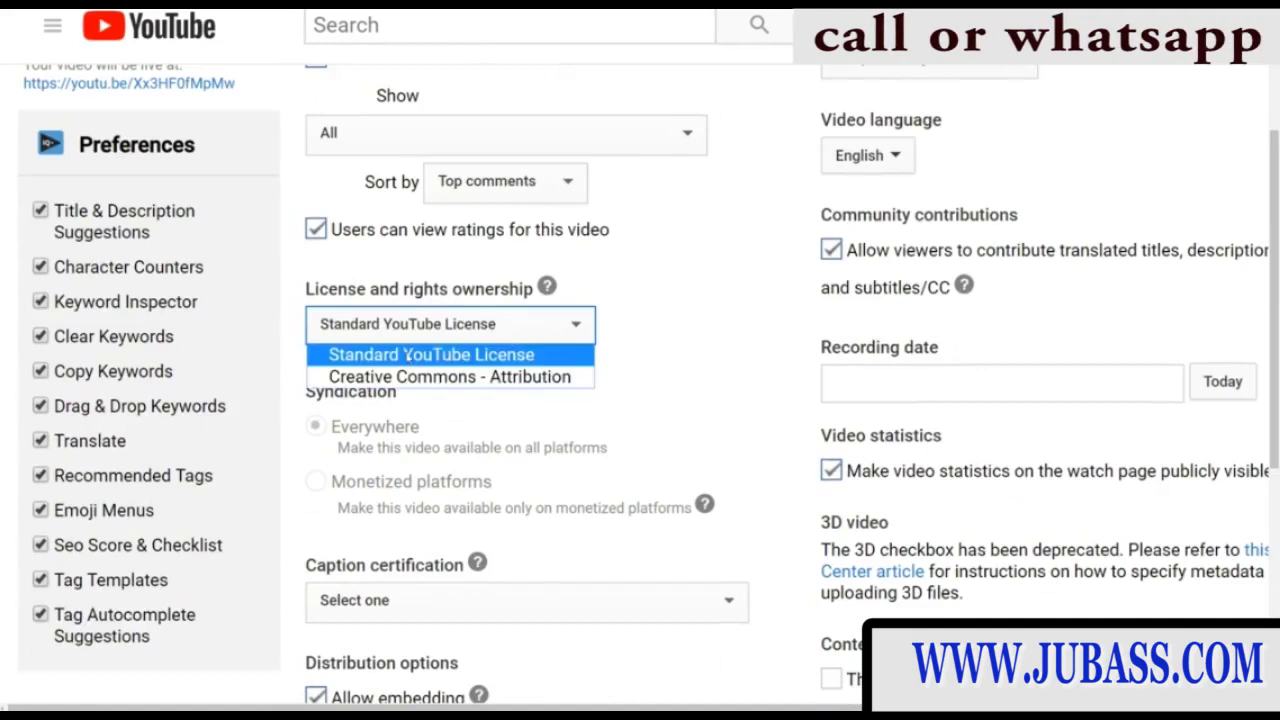
pyautogui.click(443, 360)
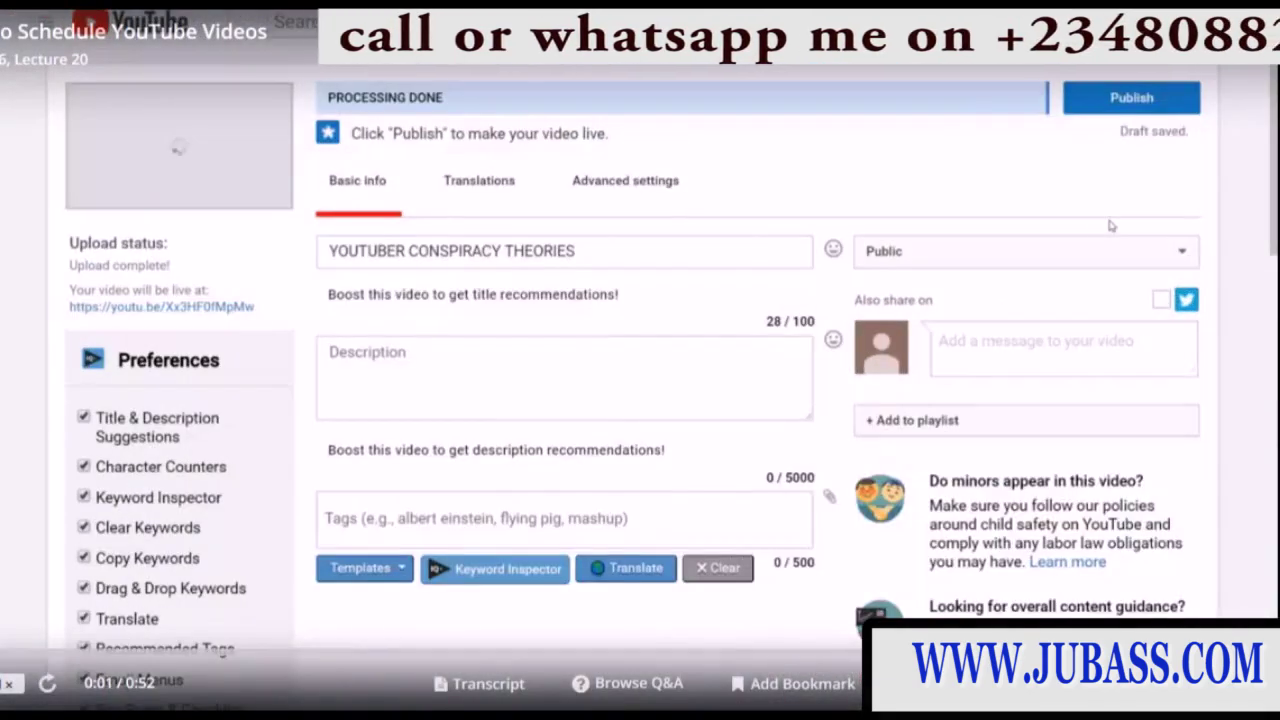
# Change visibility from Public to Scheduled, publishing on October 8 at 12:00 PM.
pyautogui.scroll(-1, 966, 209)
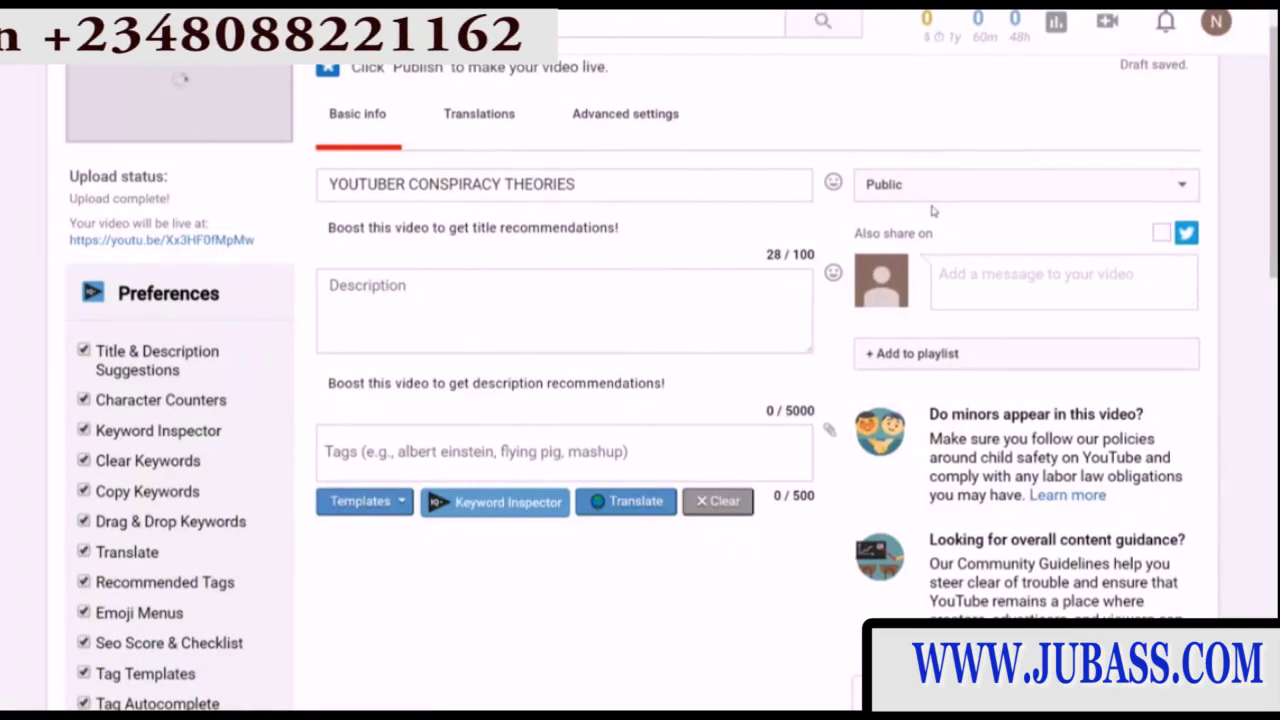
pyautogui.scroll(1, 752, 240)
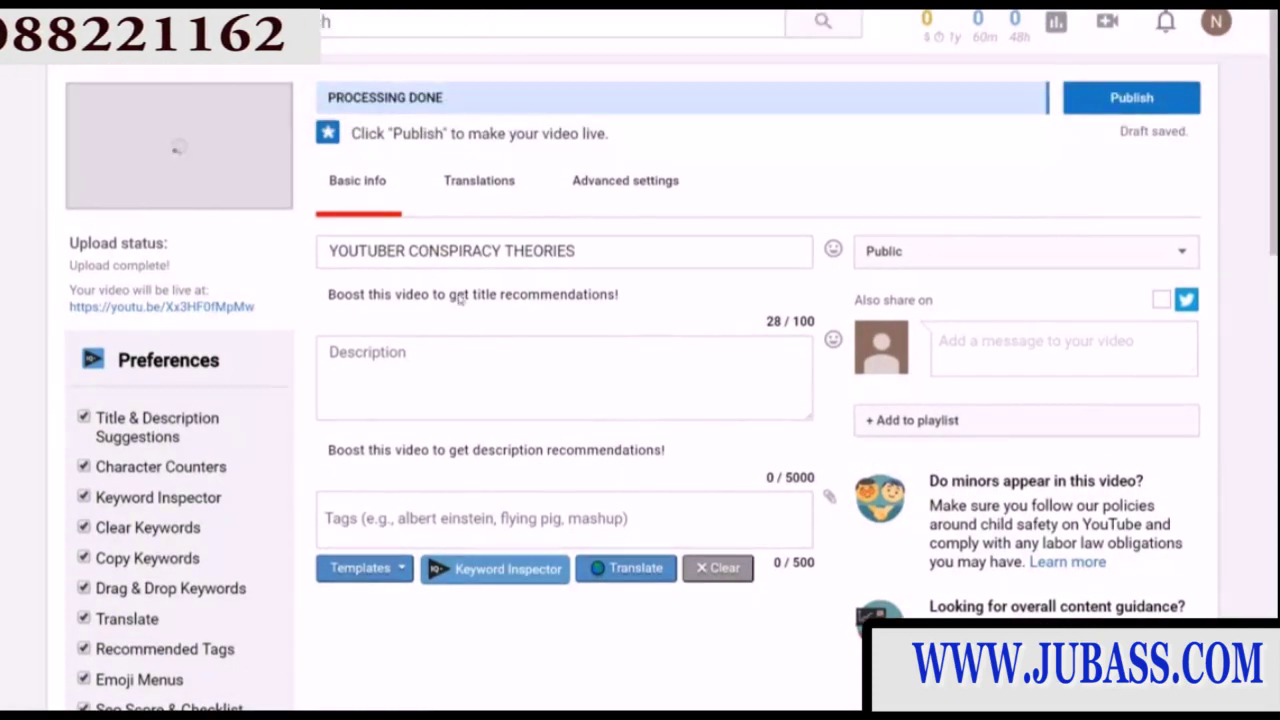
pyautogui.click(900, 256)
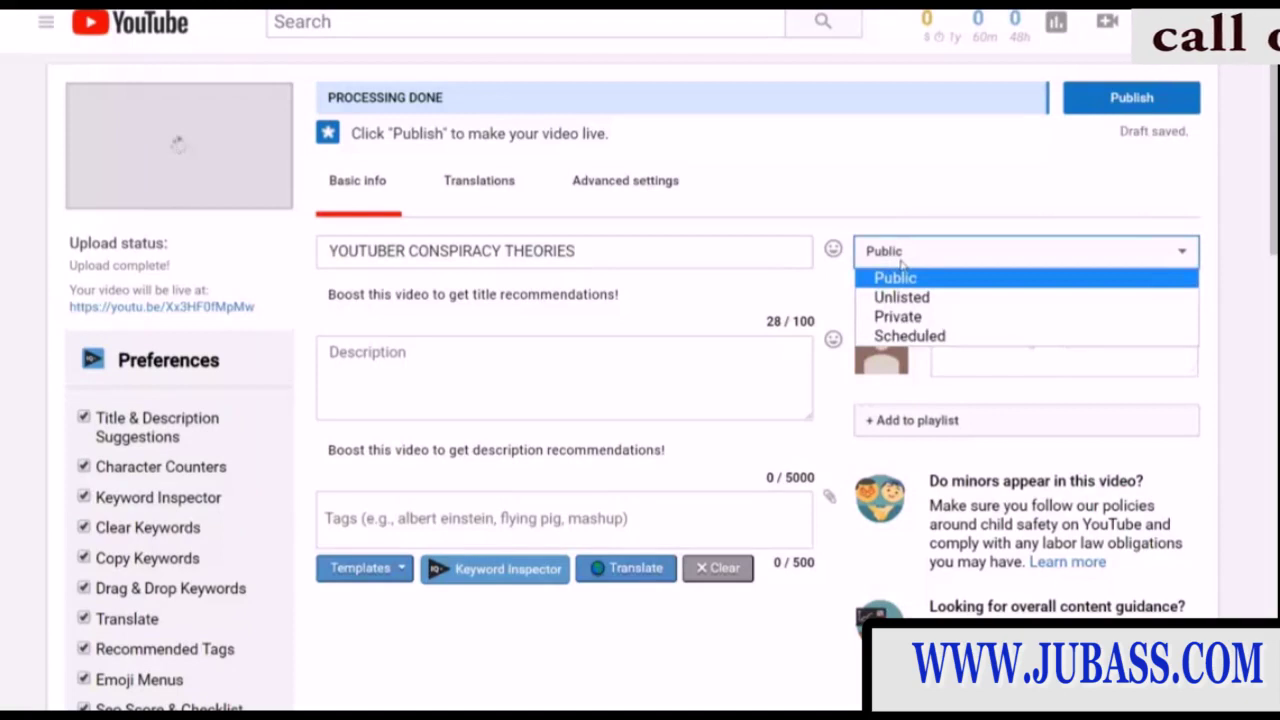
pyautogui.click(900, 337)
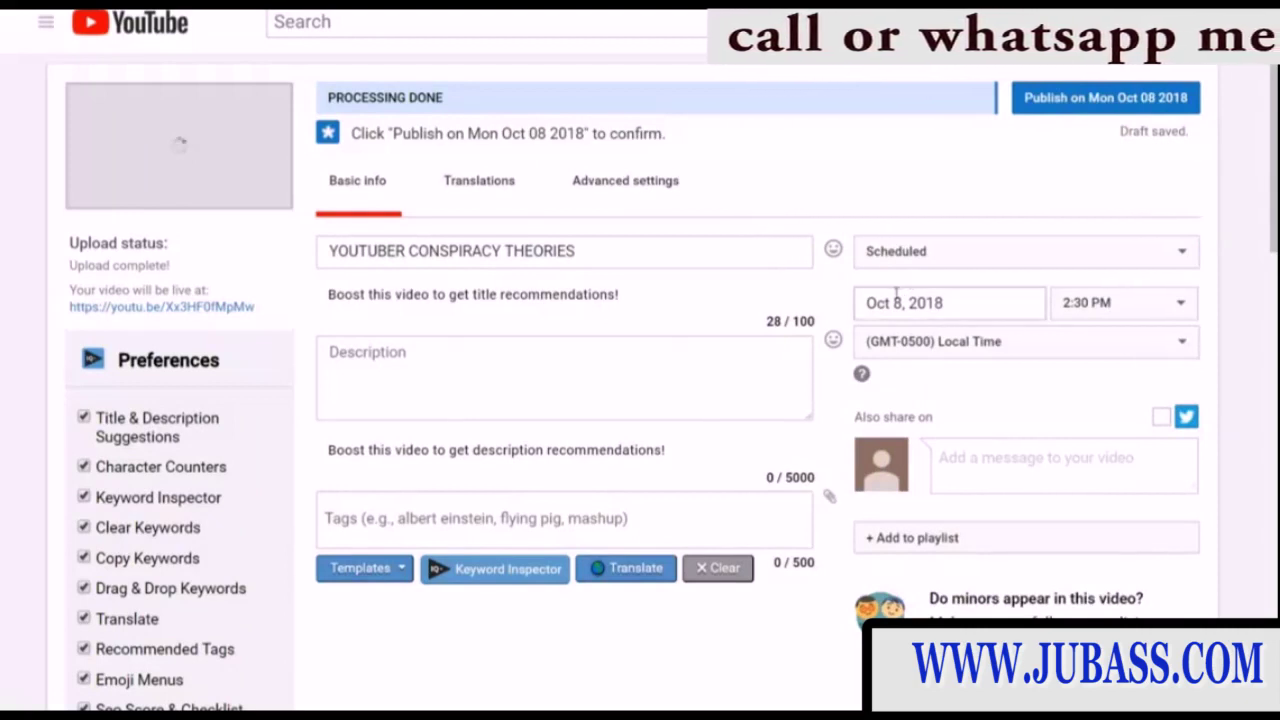
pyautogui.click(896, 296)
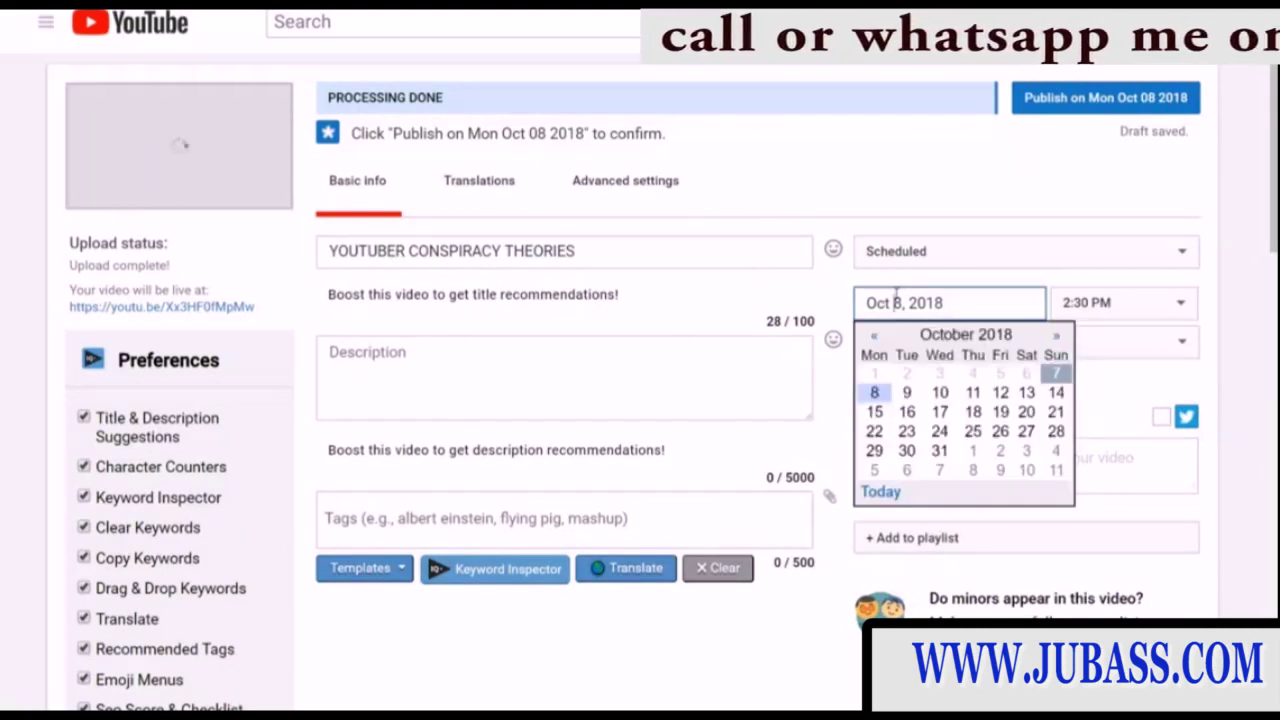
pyautogui.click(874, 393)
pyautogui.click(1115, 305)
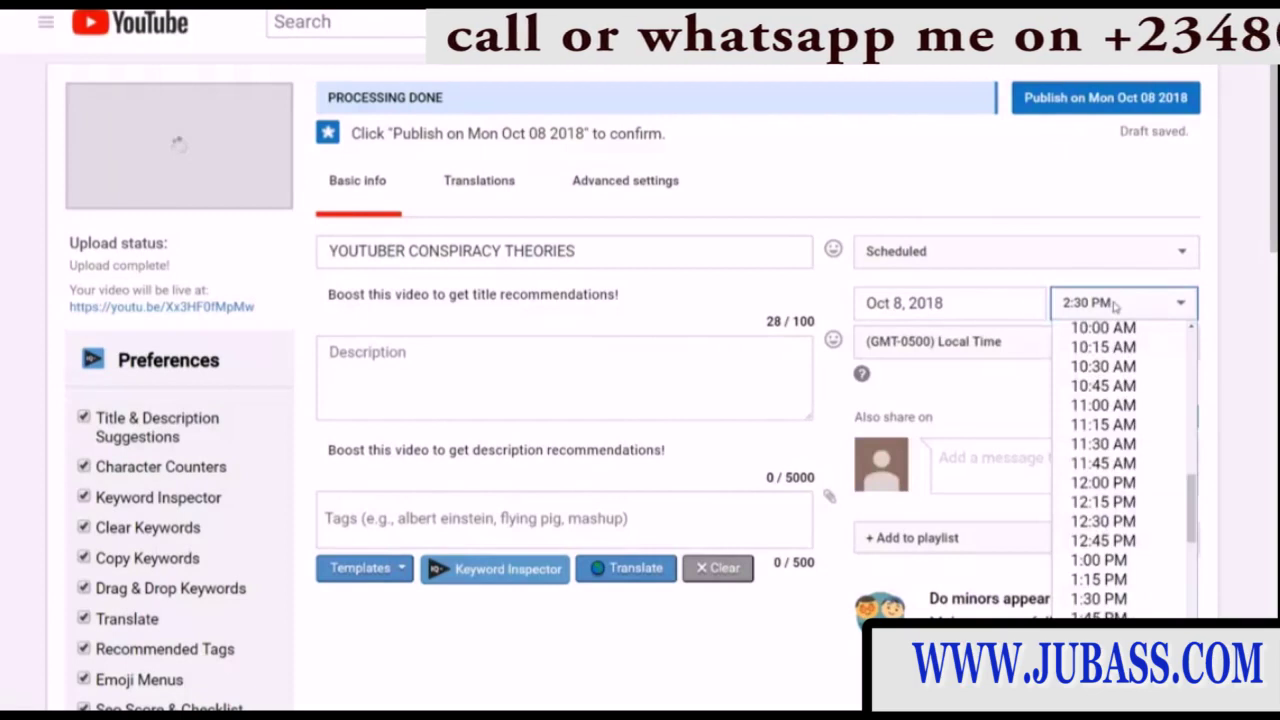
pyautogui.scroll(6, 1115, 330)
pyautogui.scroll(-7, 1110, 412)
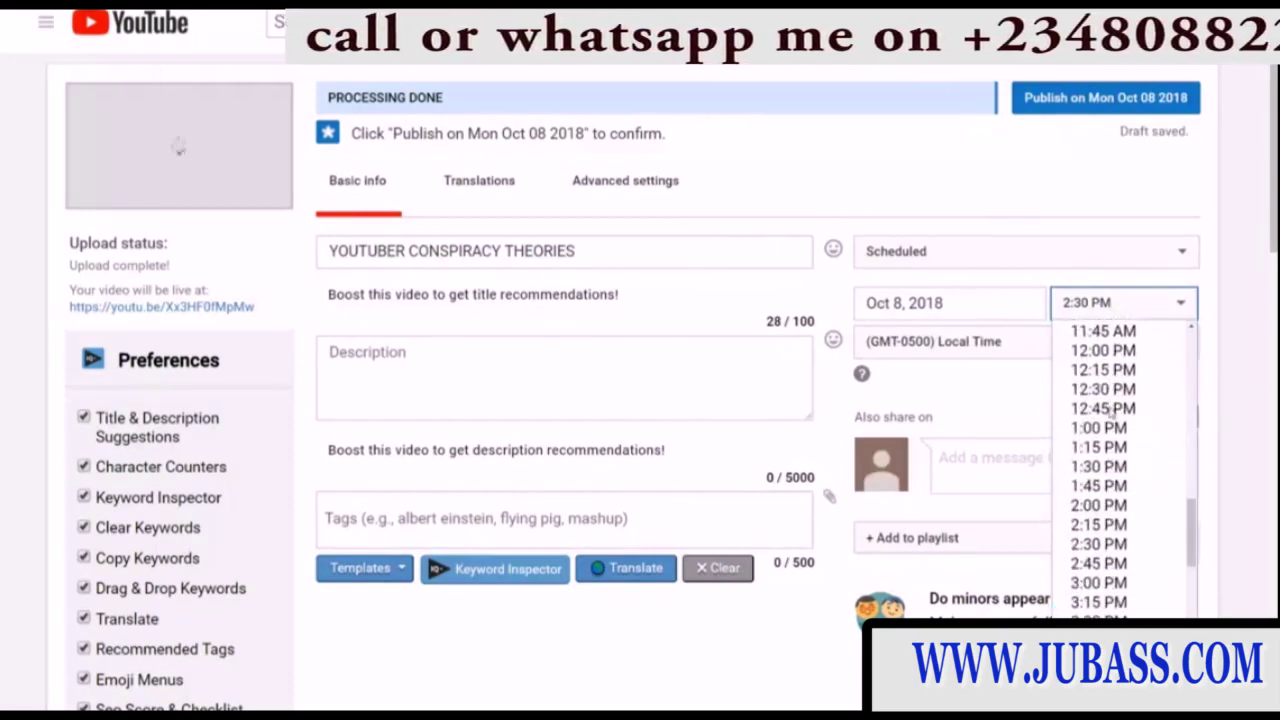
pyautogui.click(1100, 351)
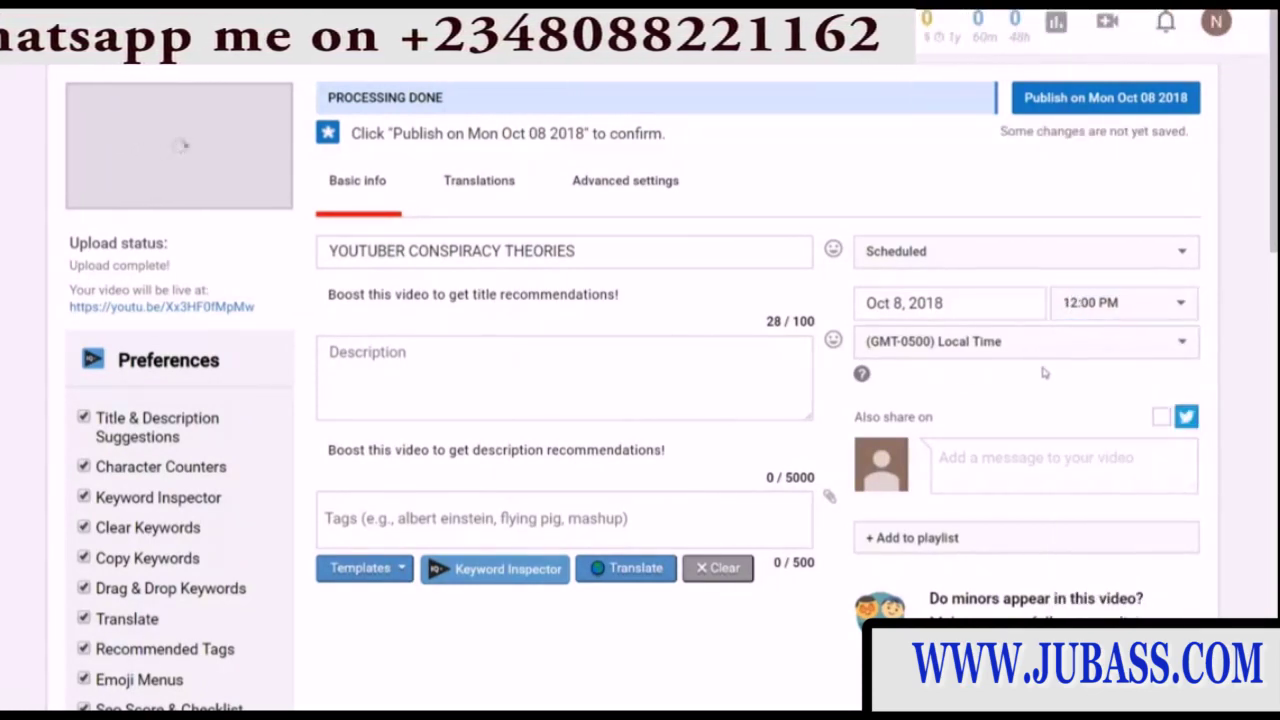
pyautogui.scroll(-2, 910, 250)
# Scroll back up the video edit page.
pyautogui.scroll(2, 713, 485)
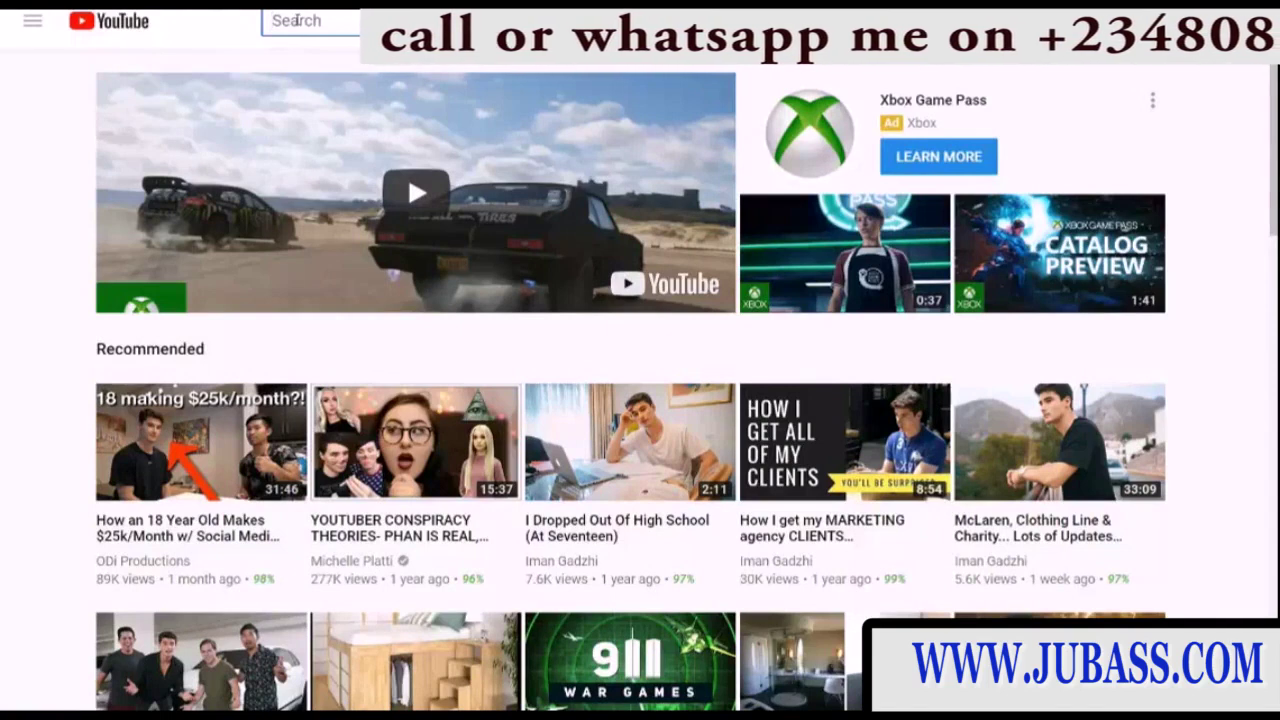
# Search YouTube for 'youtuber conspiracy theories' and browse the results.
pyautogui.write('outuber conspiracy')
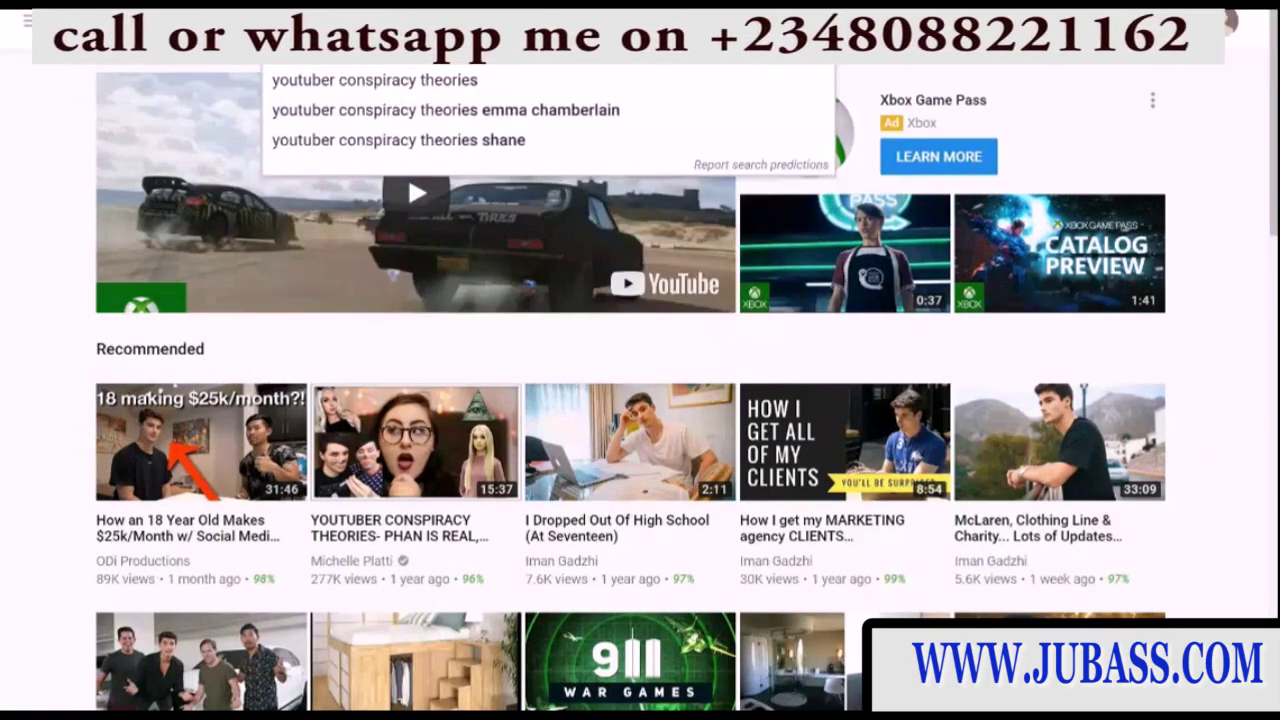
pyautogui.press('Return')
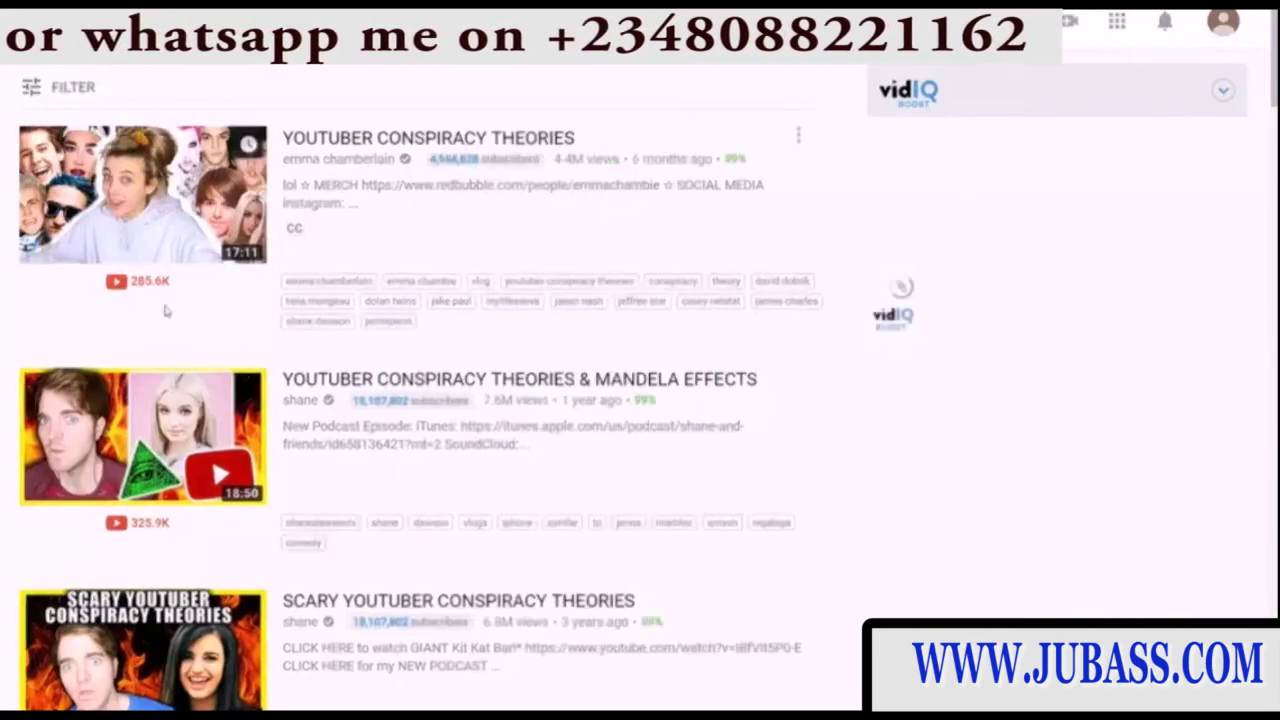
pyautogui.moveTo(571, 266)
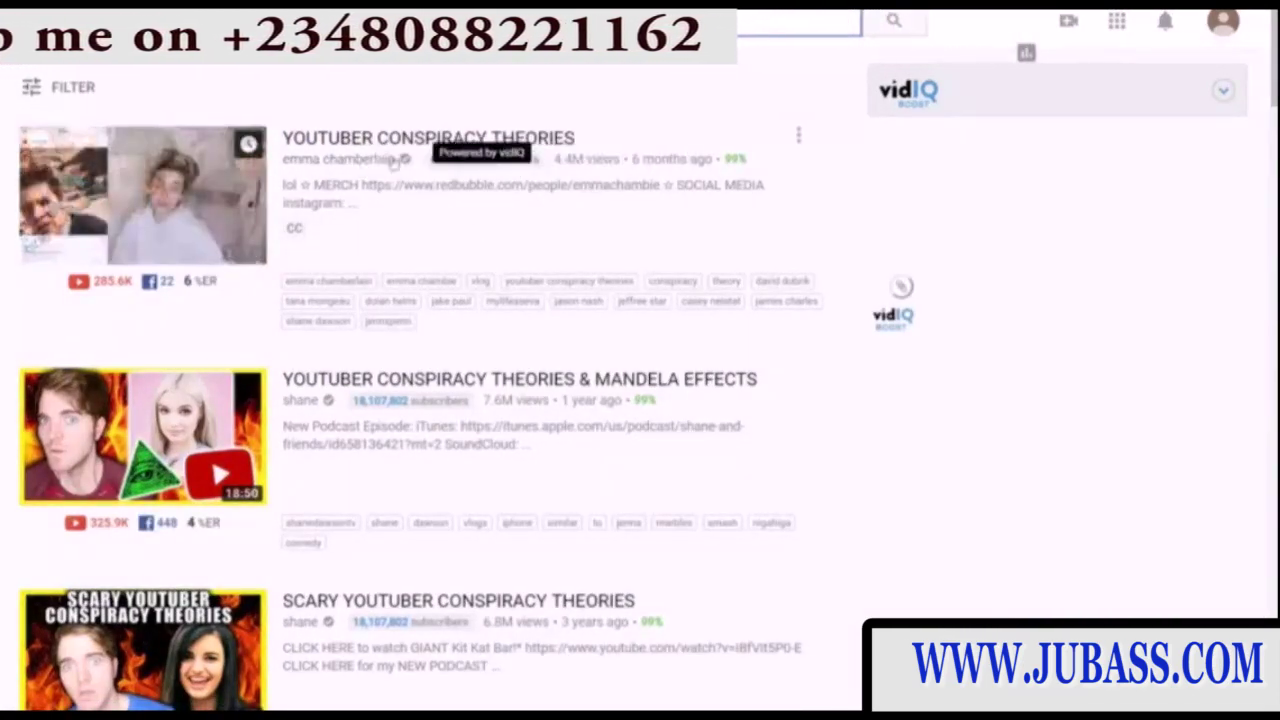
pyautogui.scroll(-3, 445, 167)
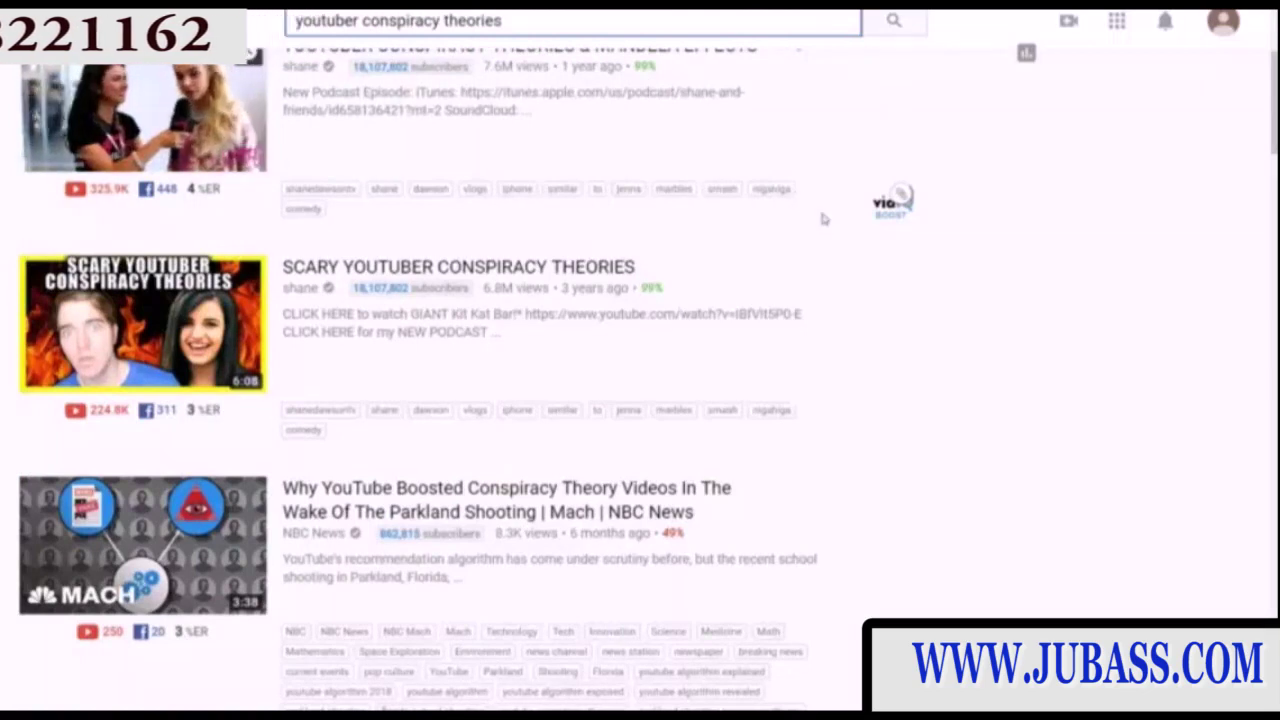
pyautogui.scroll(-4, 1107, 430)
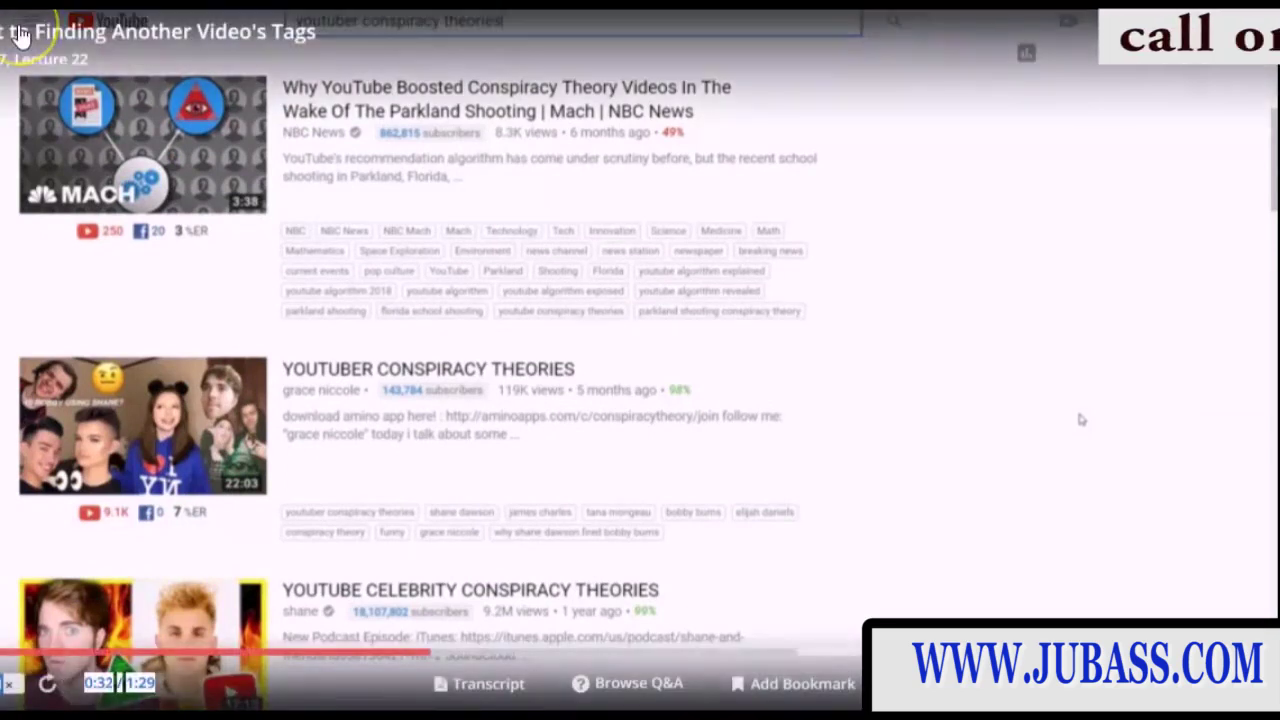
pyautogui.scroll(-6, 1078, 412)
pyautogui.scroll(-2, 1020, 300)
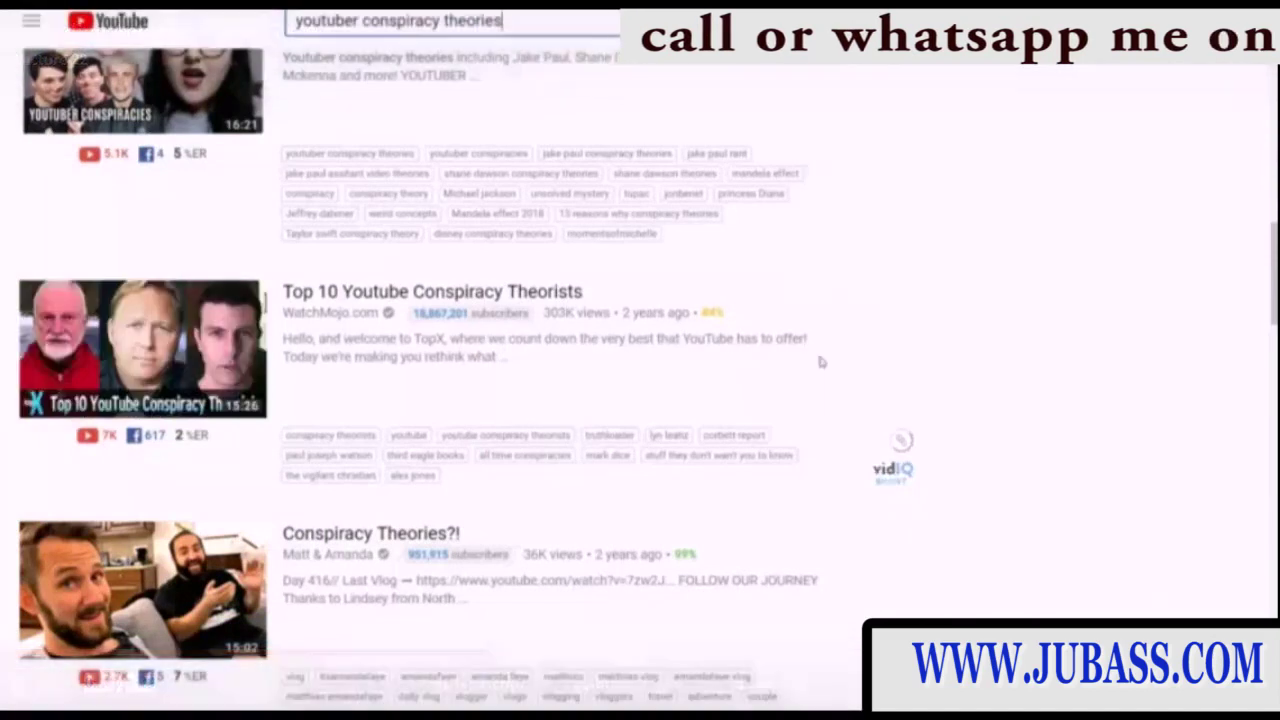
pyautogui.scroll(-3, 816, 348)
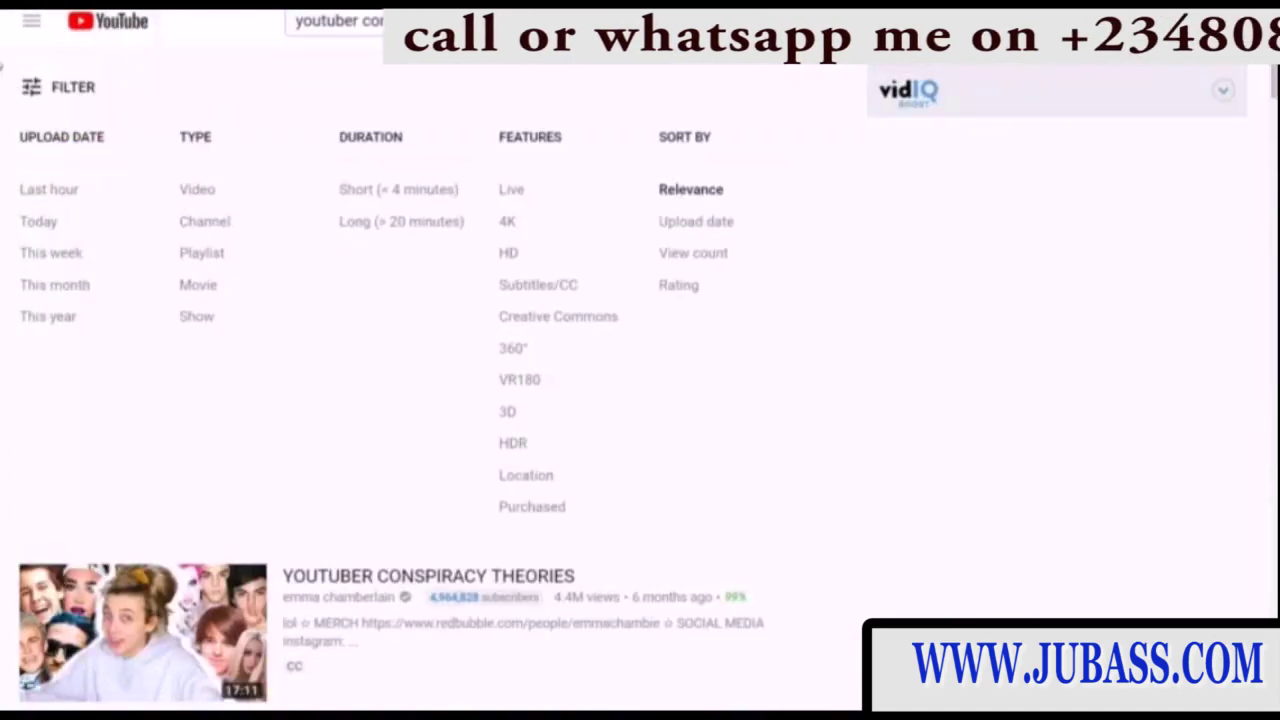
# Sort the search results by view count and scroll through them.
pyautogui.click(677, 253)
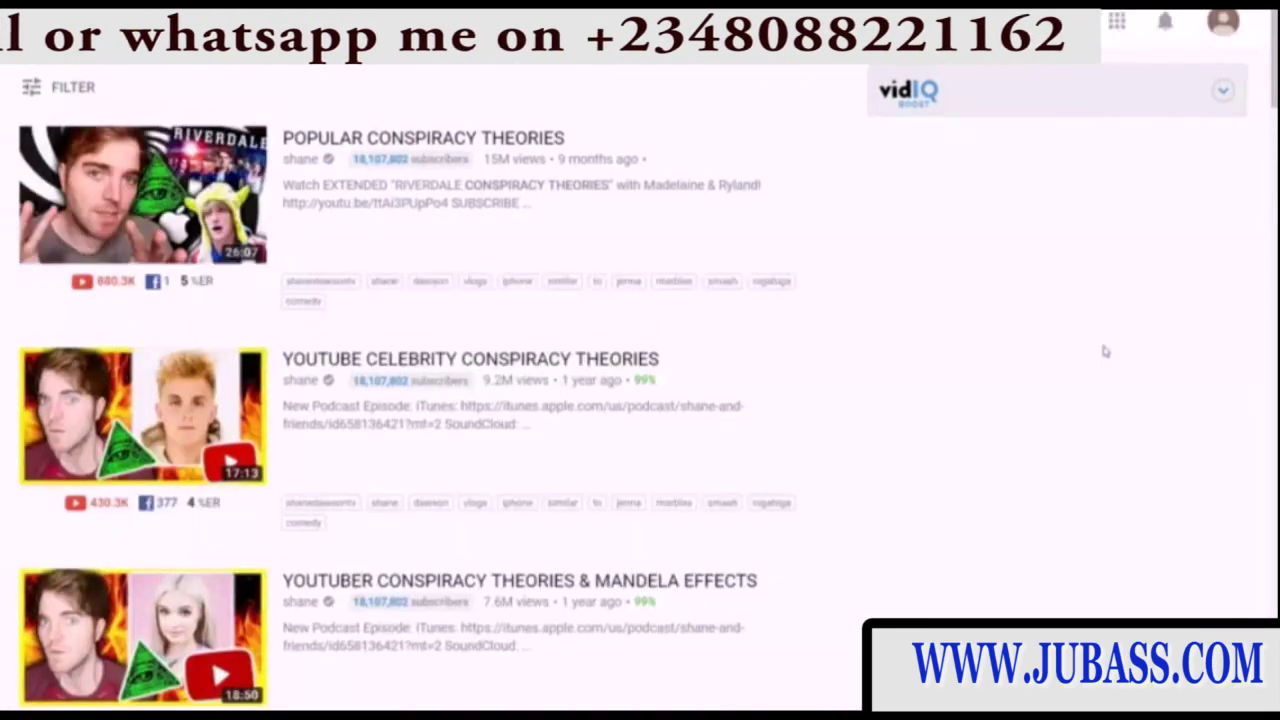
pyautogui.scroll(-4, 1103, 351)
pyautogui.scroll(-7, 626, 320)
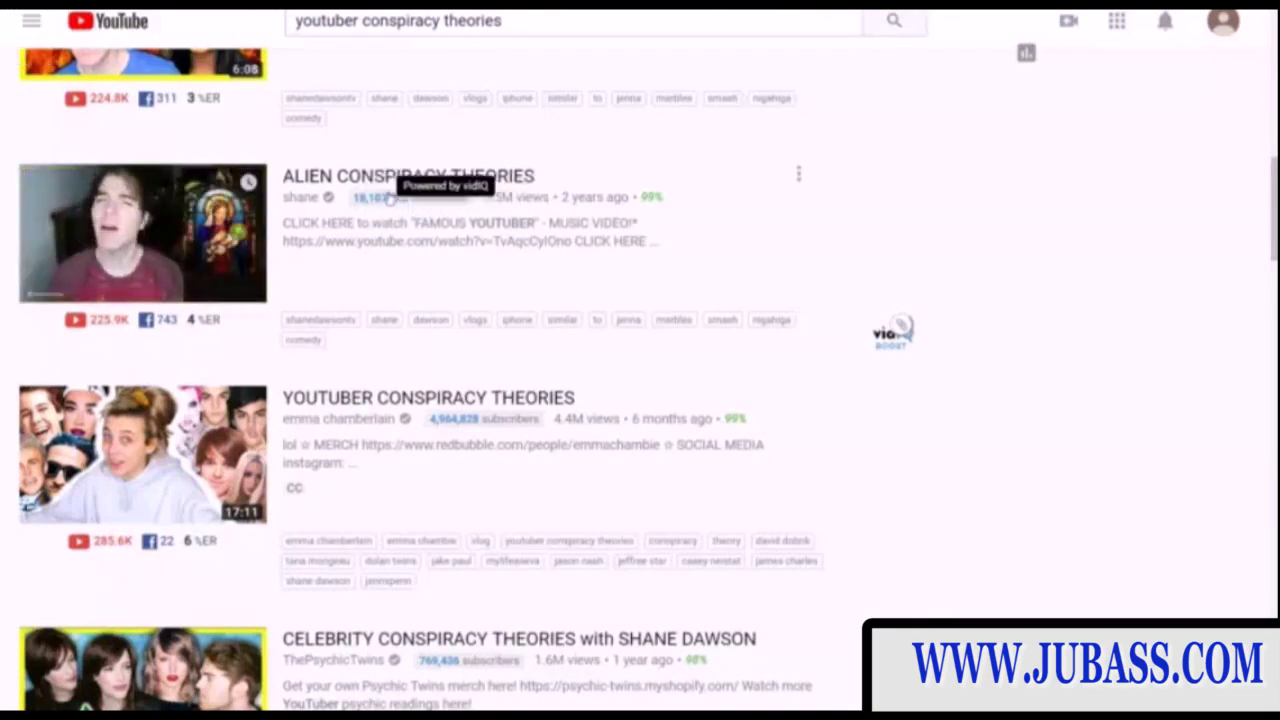
pyautogui.scroll(-10, 480, 300)
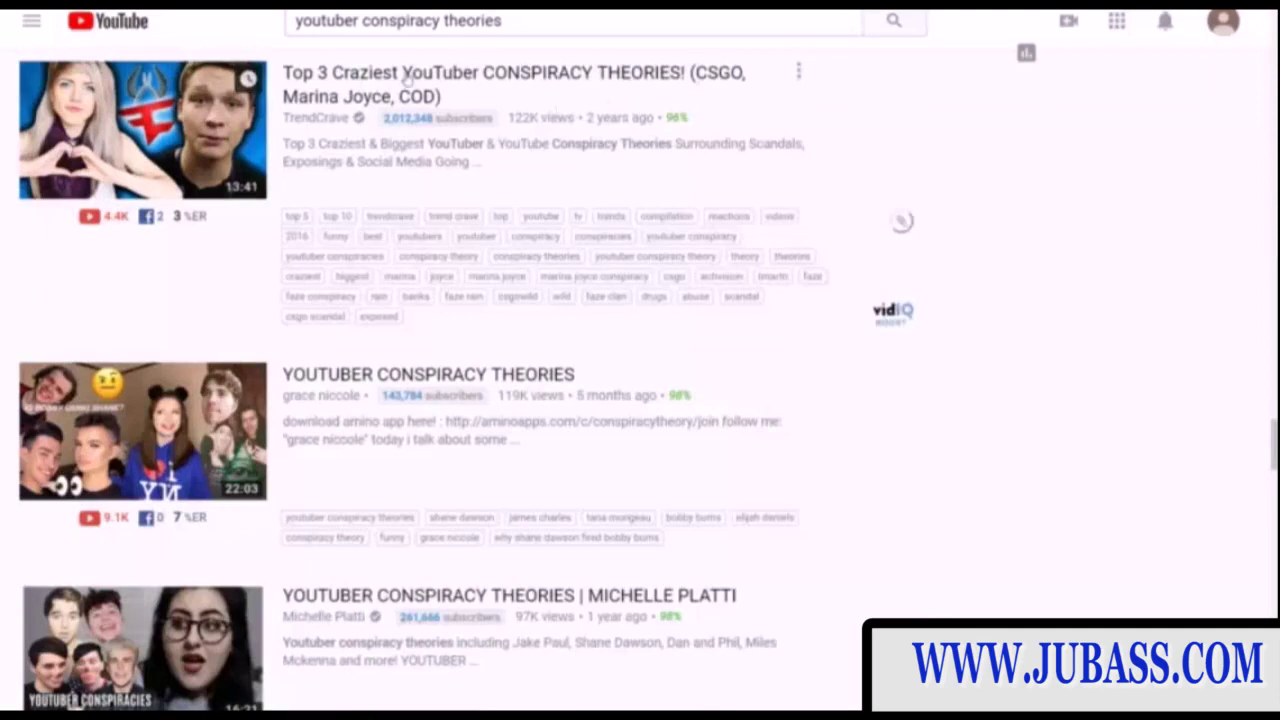
# Open 'Top 3 Craziest YouTuber CONSPIRACY THEORIES!' and scroll to its vidIQ tags.
pyautogui.click(406, 80)
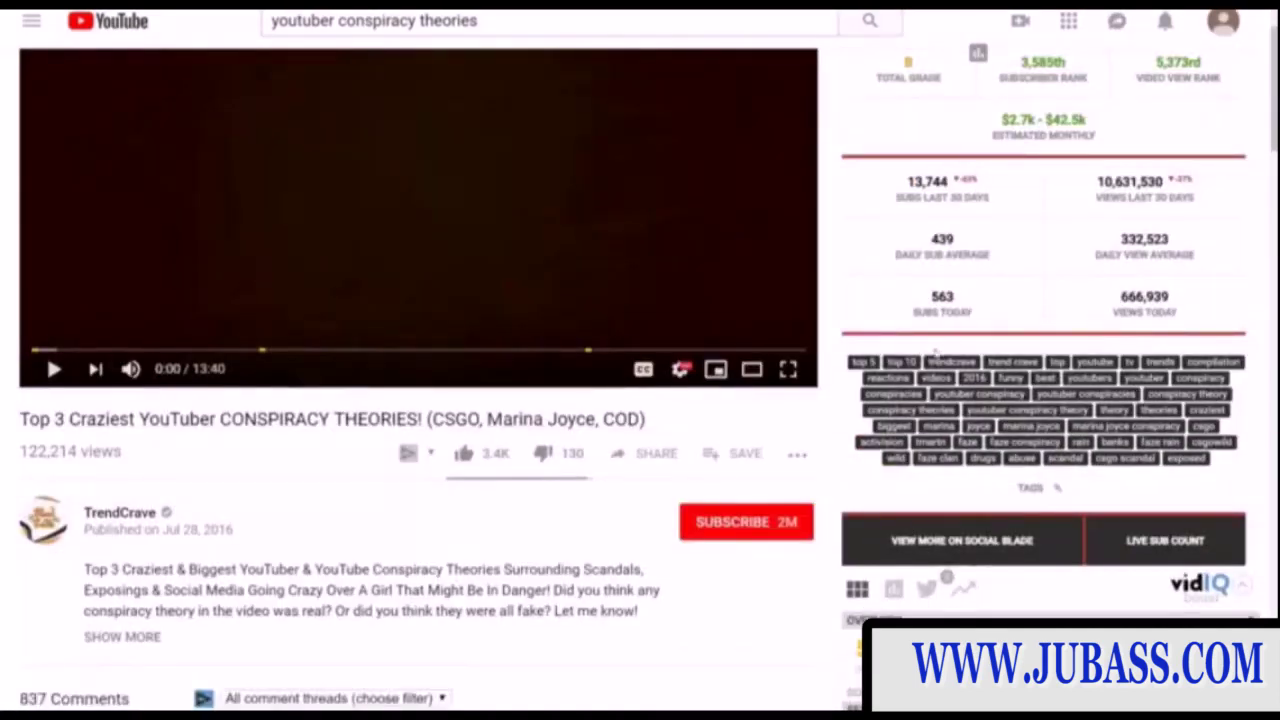
pyautogui.scroll(-2, 866, 350)
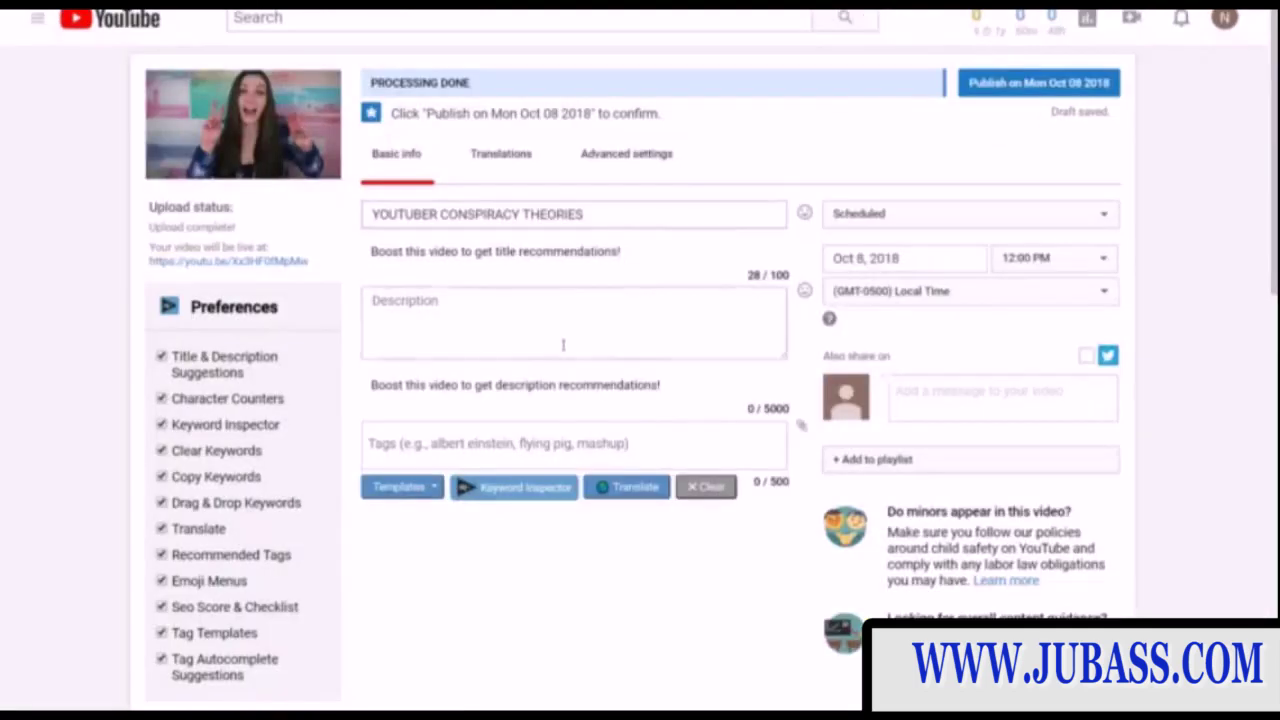
# Paste the competitor's tags into Tags, removing 'marina joyce conspiracy' and 'marina'.
pyautogui.scroll(-2, 563, 346)
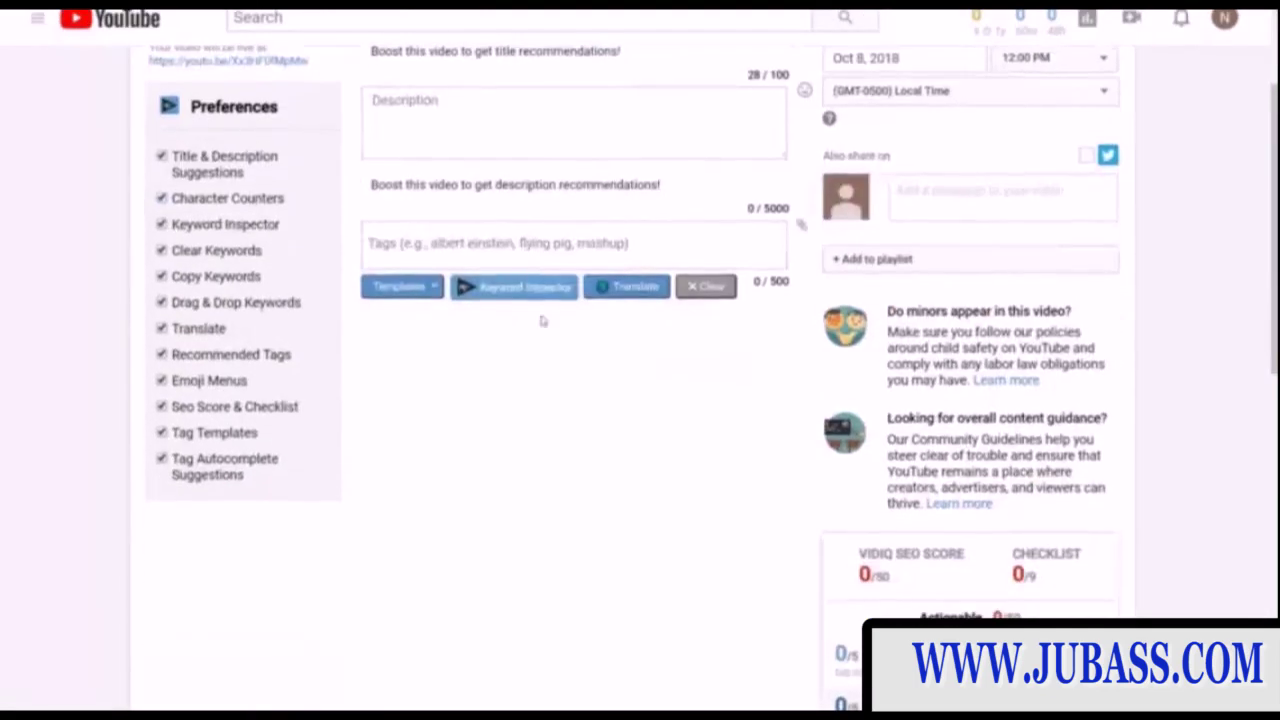
pyautogui.click(518, 231)
pyautogui.hotkey('ctrl', 'v')
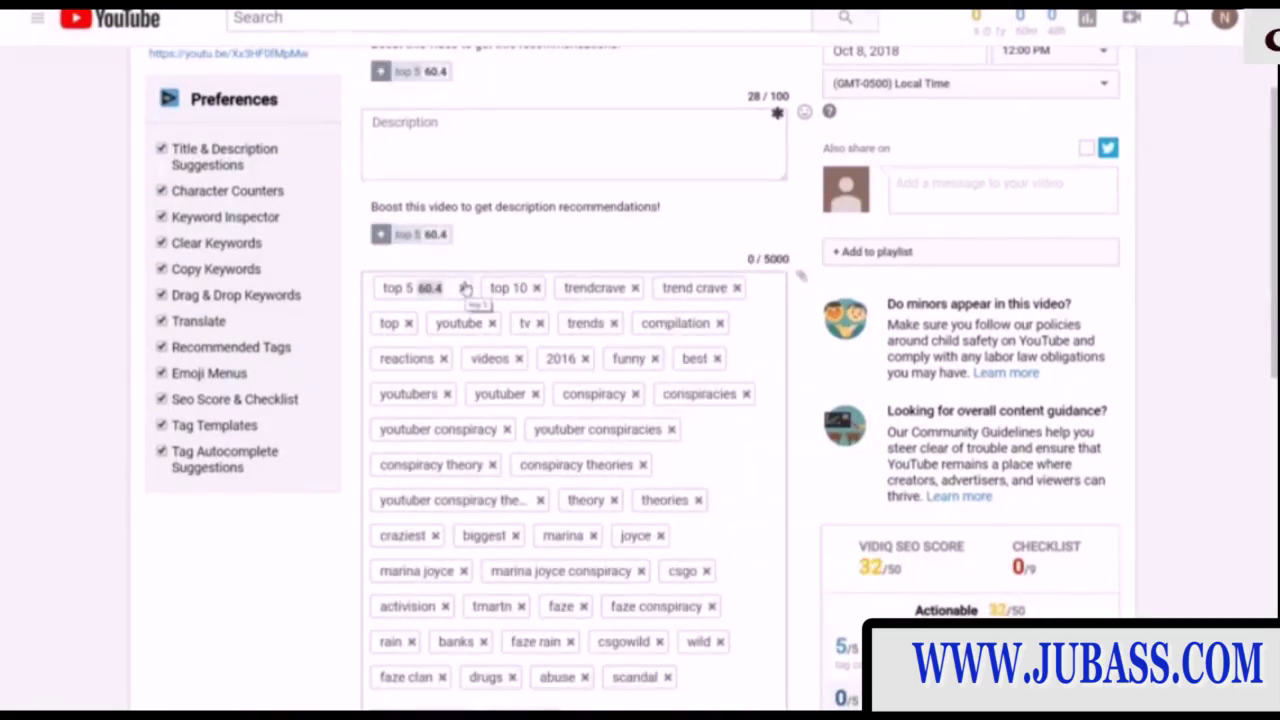
pyautogui.scroll(-2, 470, 290)
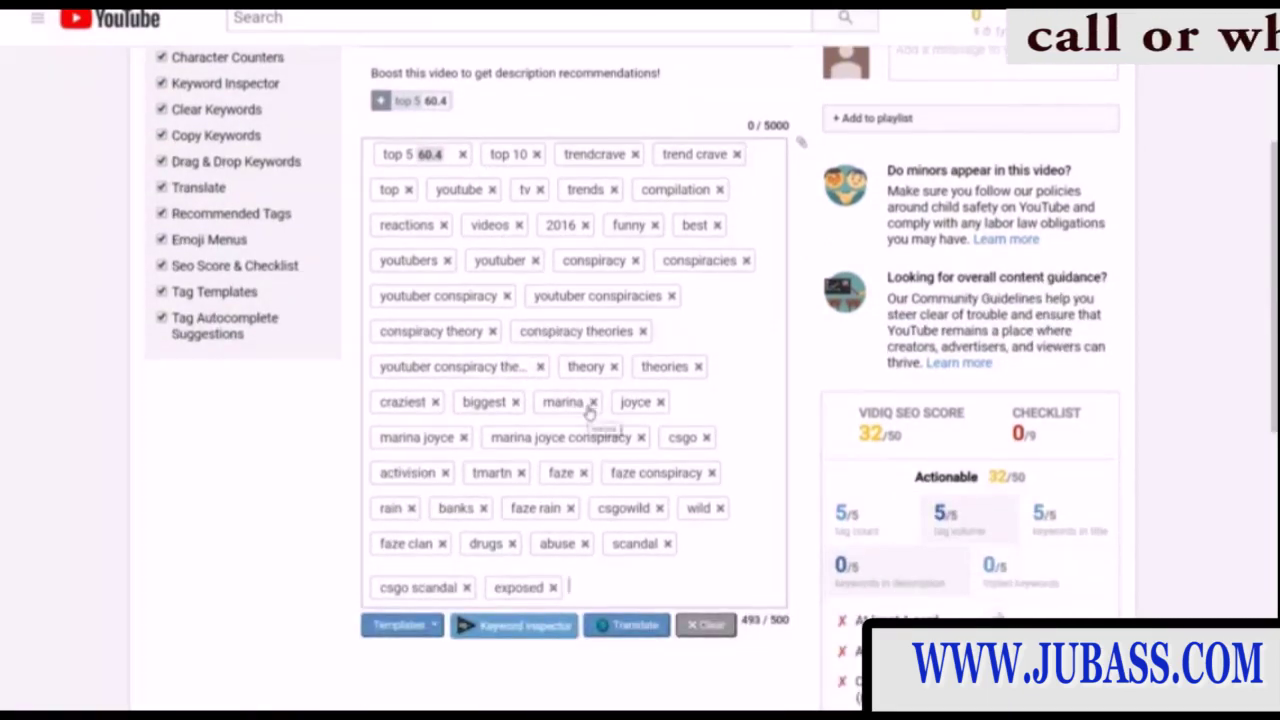
pyautogui.click(642, 438)
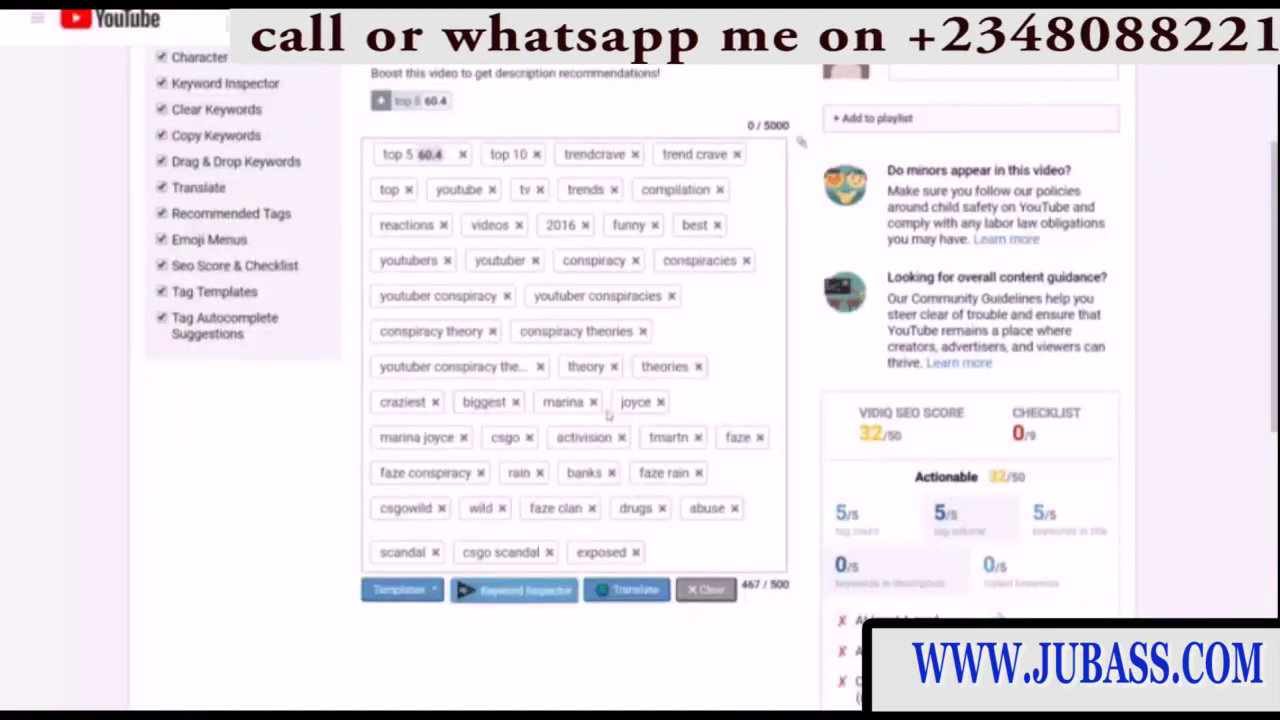
pyautogui.click(591, 401)
pyautogui.scroll(1, 478, 540)
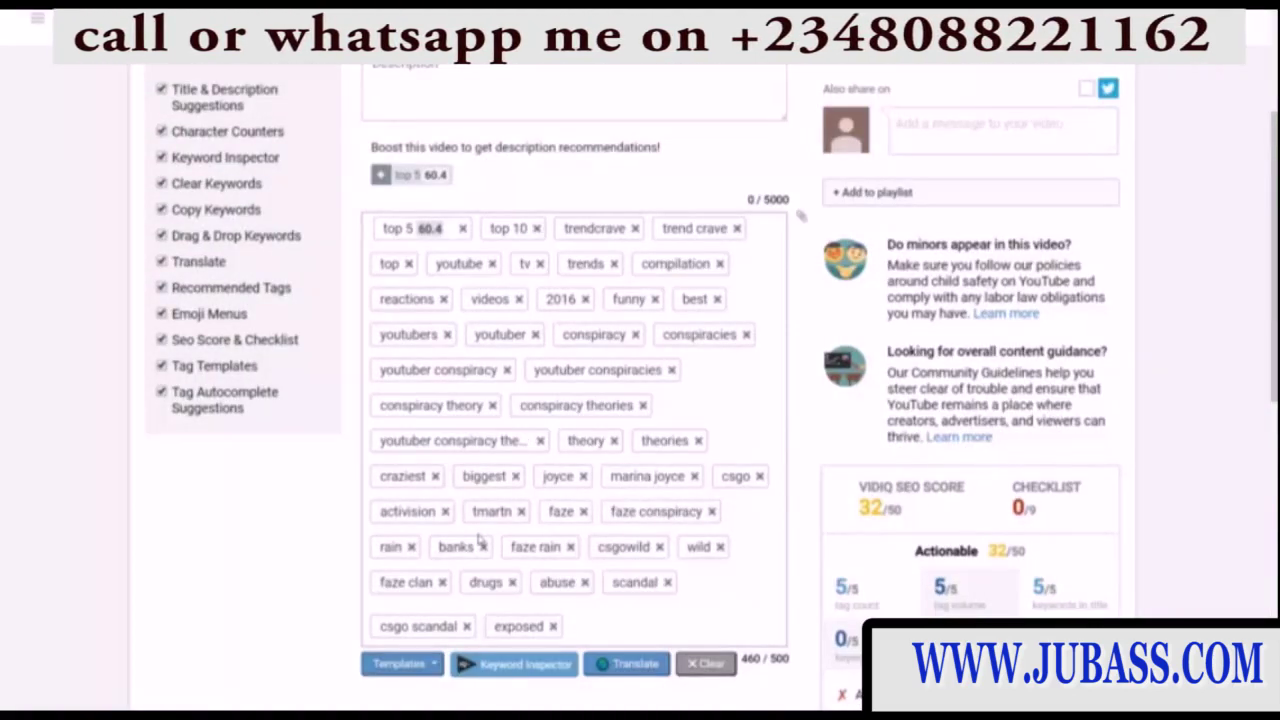
pyautogui.scroll(3, 478, 540)
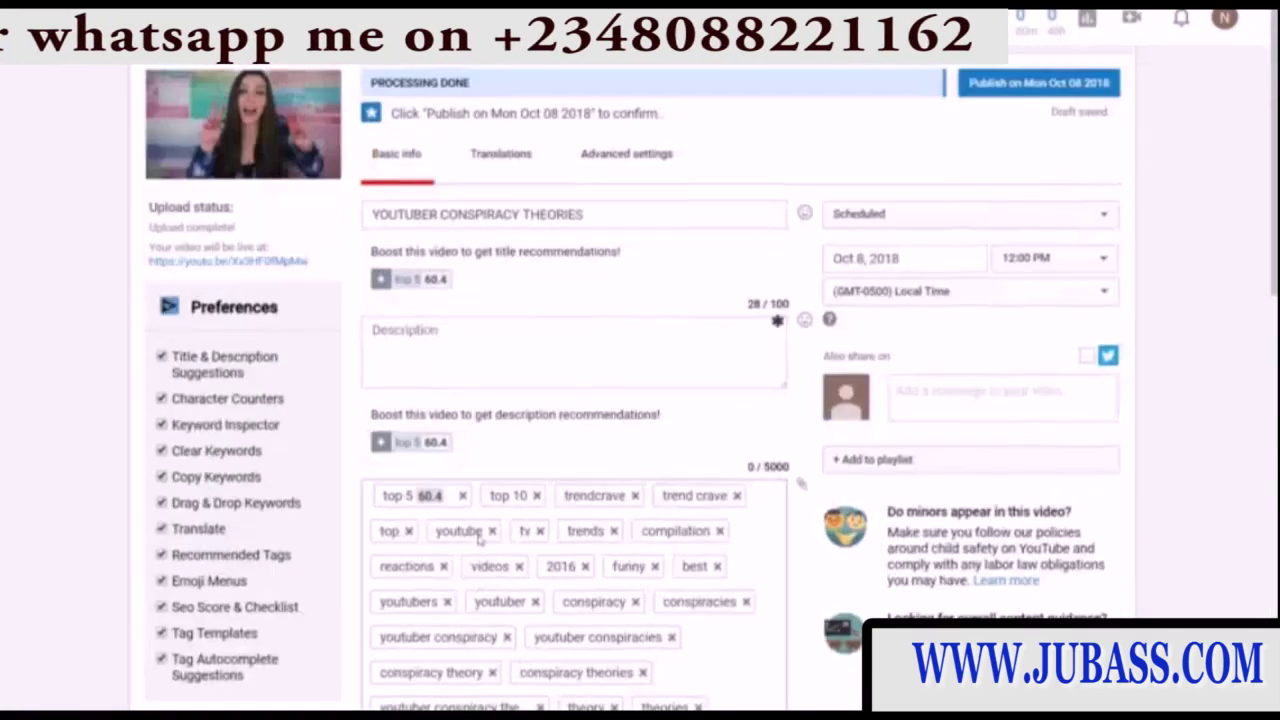